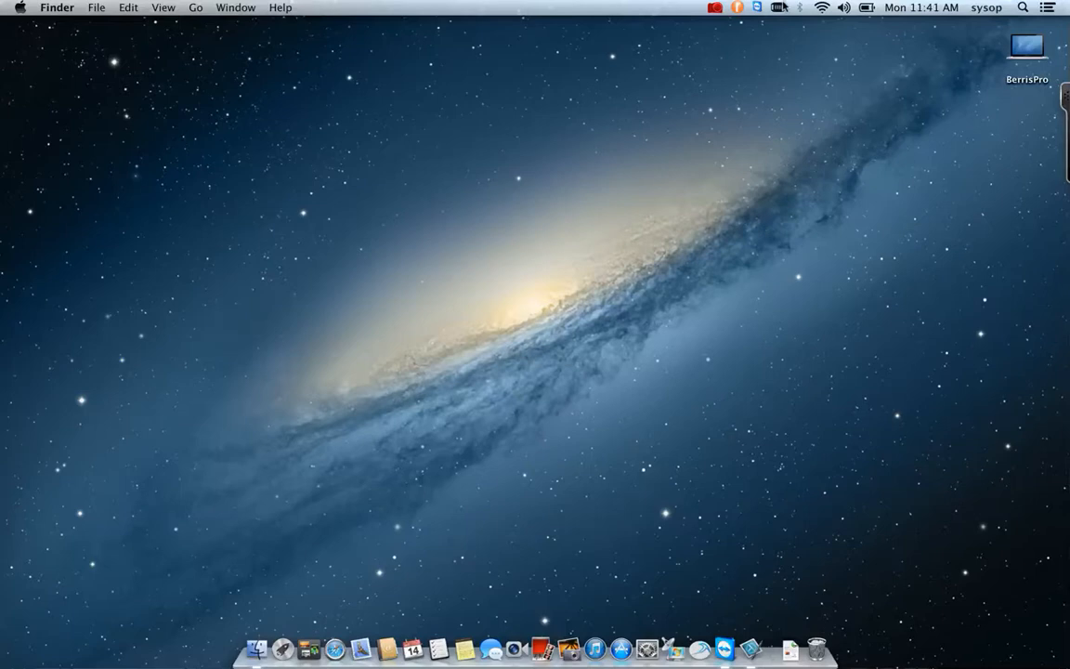
# Connect to NYT VPN from the menu-bar VPN menu with the account password and accept the authorised-users warning.
pyautogui.click(783, 29)
pyautogui.write('********')
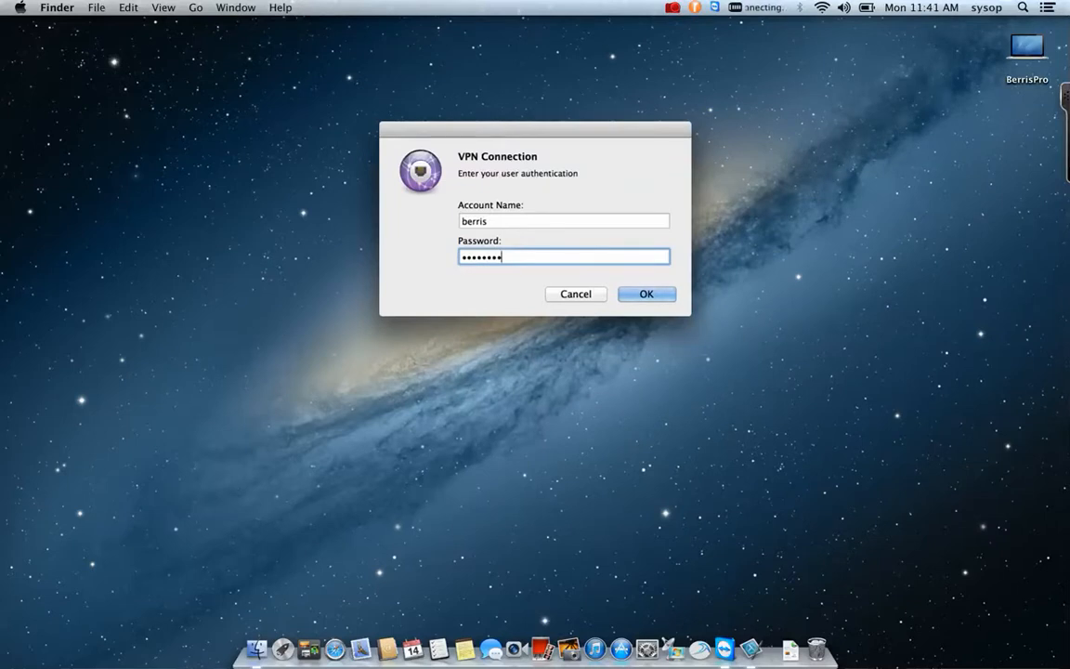
pyautogui.write('******')
pyautogui.press('Return')
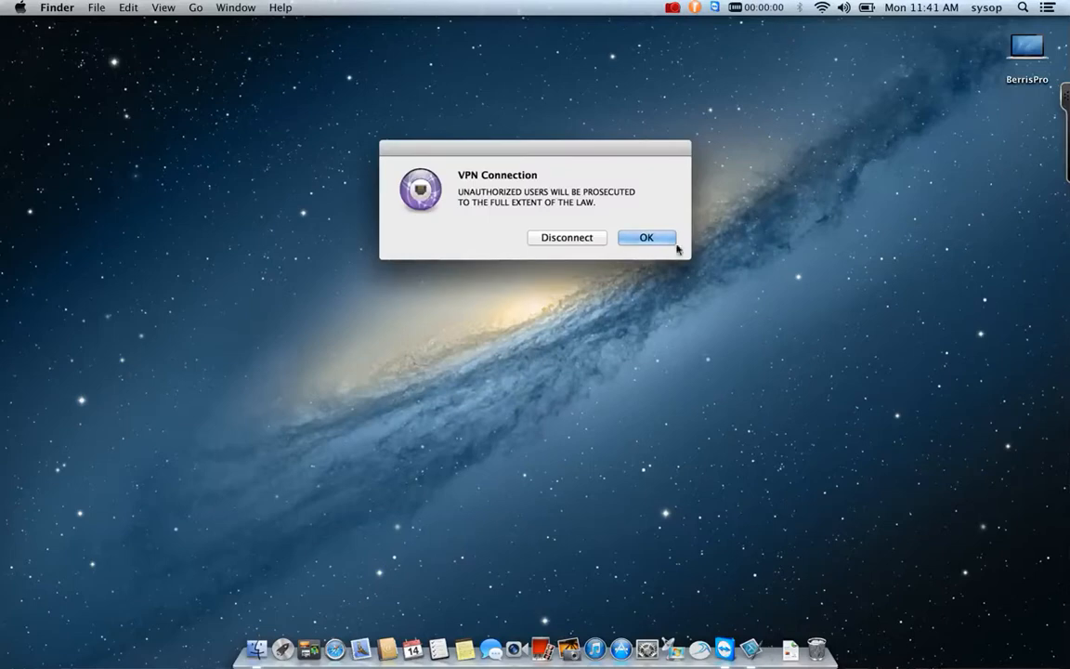
pyautogui.click(650, 239)
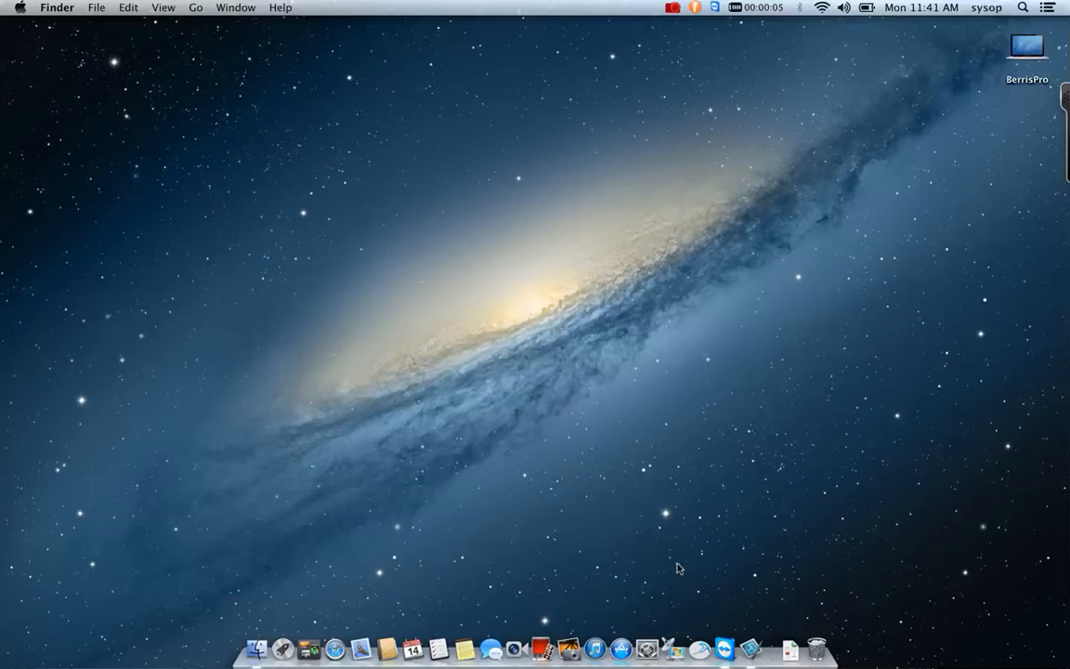
# Launch Remote Desktop Connection and review its Display preferences.
pyautogui.click(675, 650)
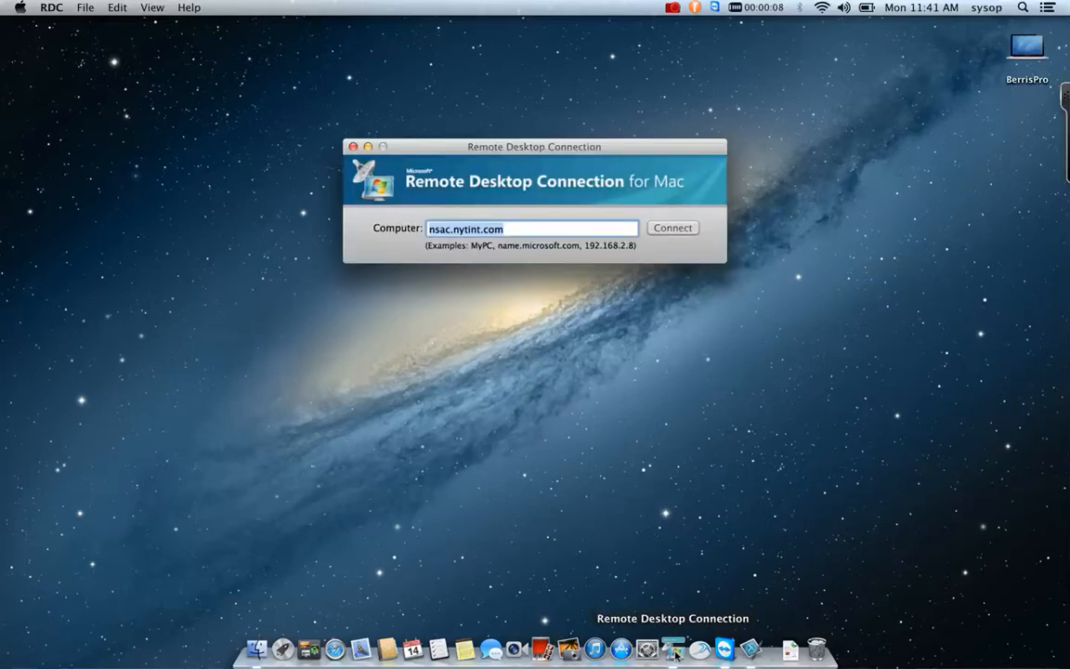
pyautogui.click(51, 7)
pyautogui.click(52, 45)
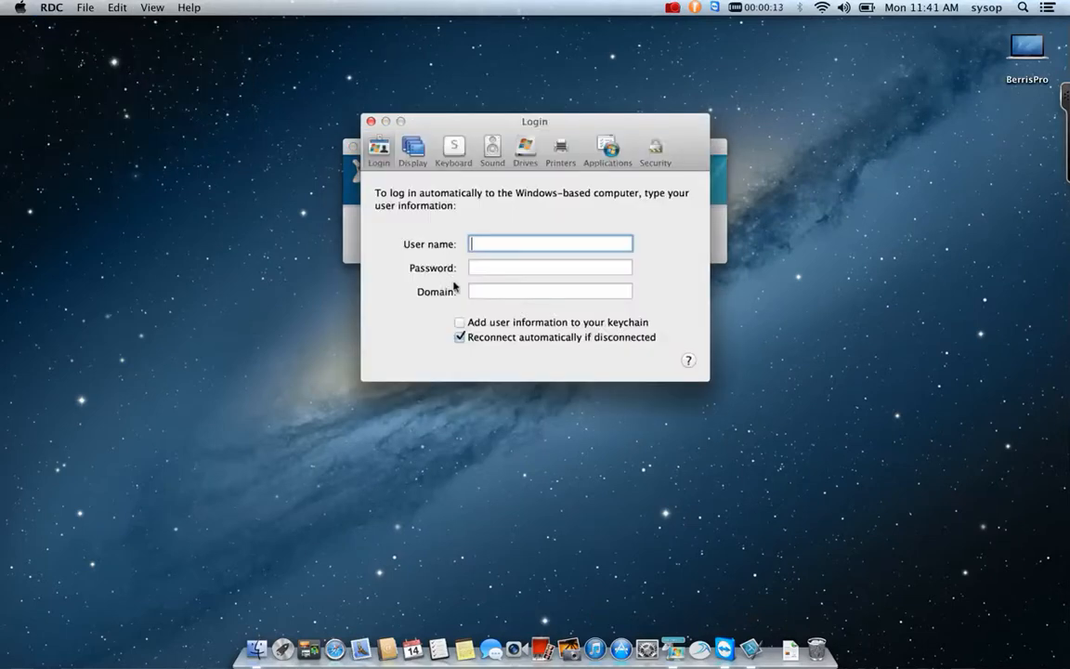
pyautogui.click(413, 149)
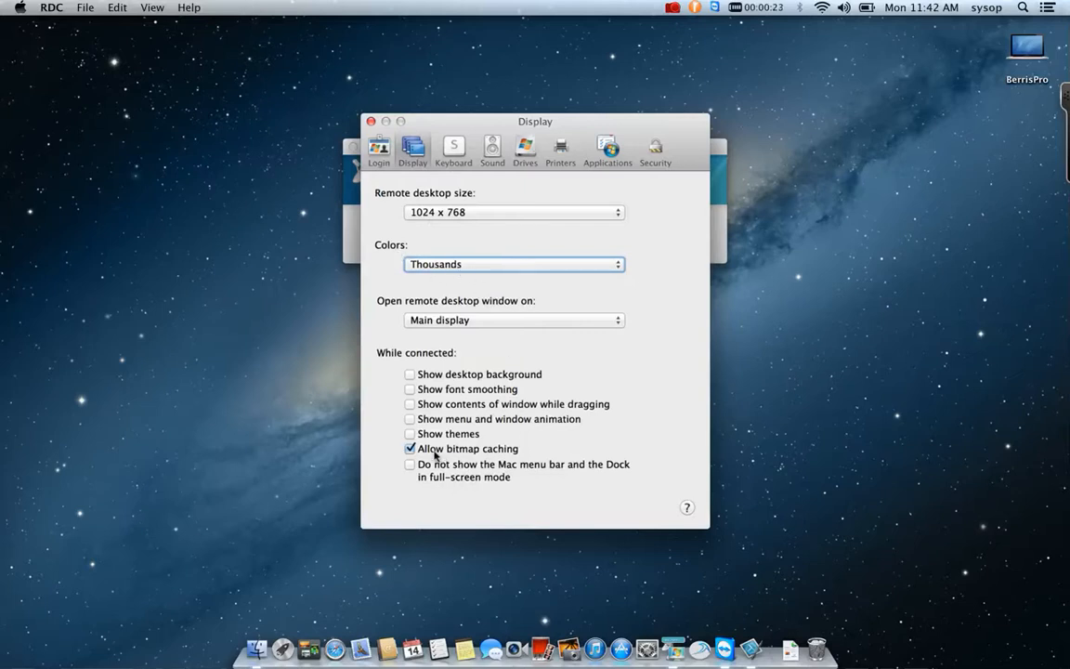
# Check the Windows Start Key mapping in Keyboard preferences, leave it unchanged, and close Preferences.
pyautogui.click(453, 149)
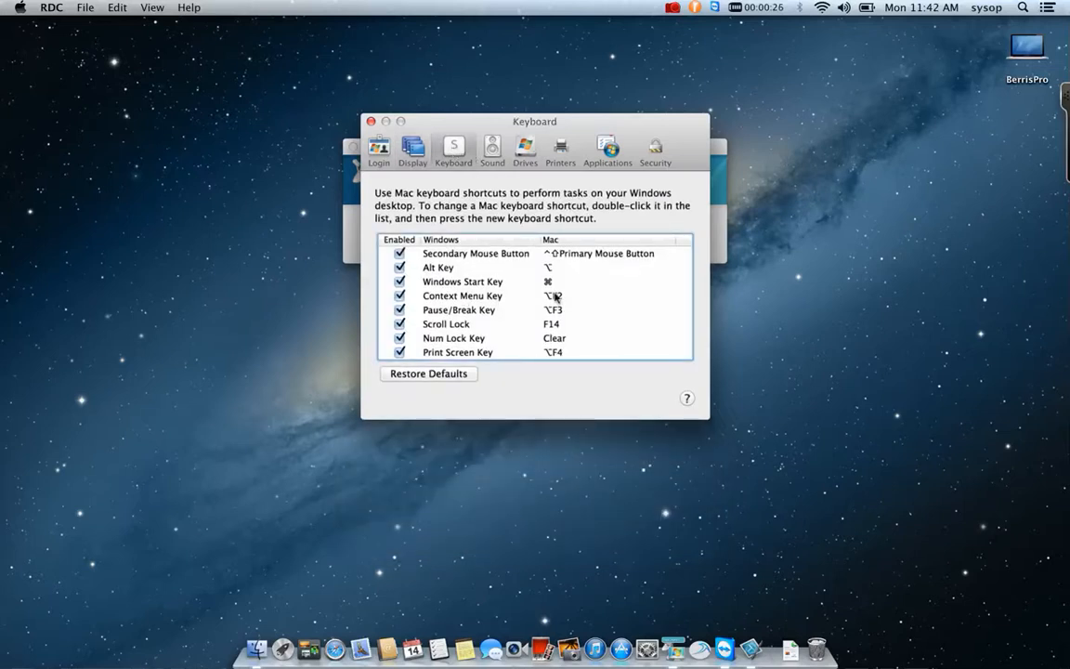
pyautogui.click(549, 282)
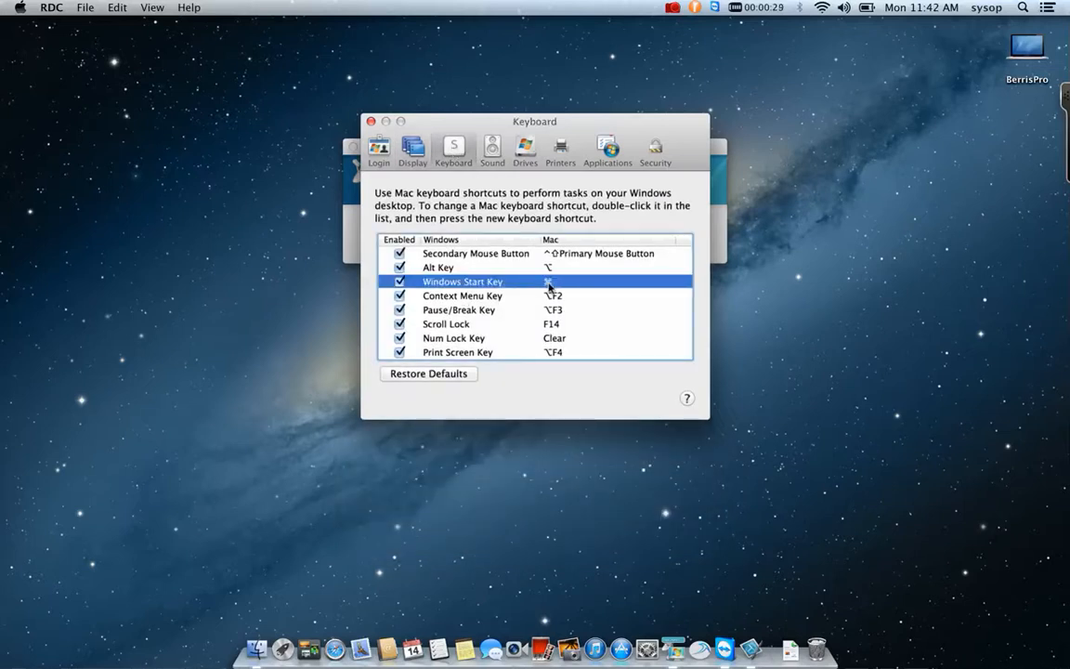
pyautogui.doubleClick(548, 283)
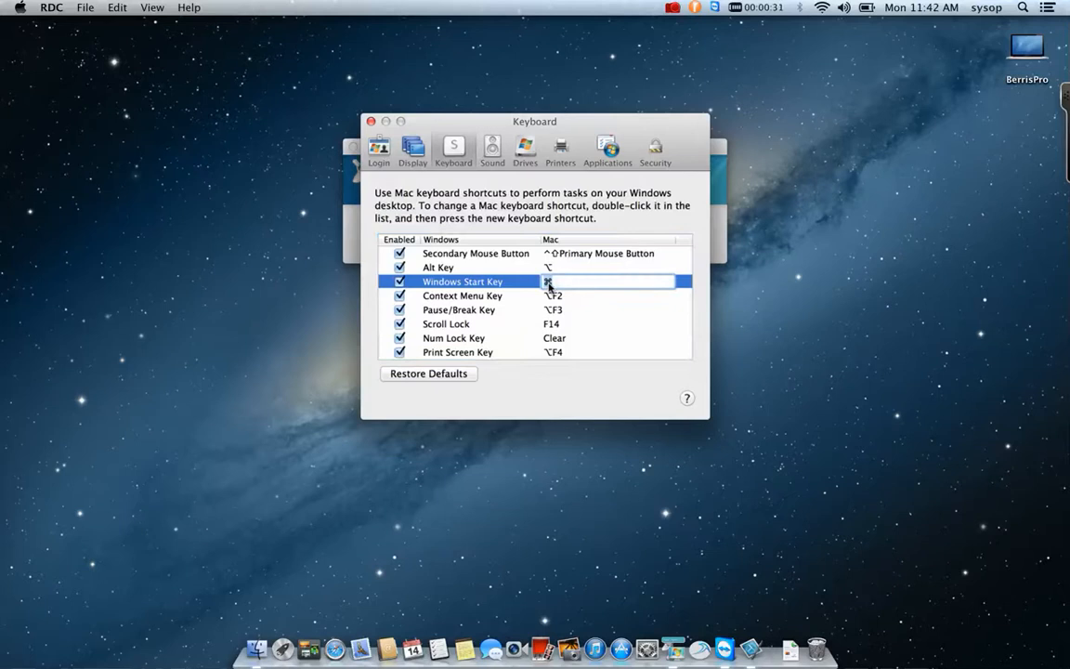
pyautogui.press('super')
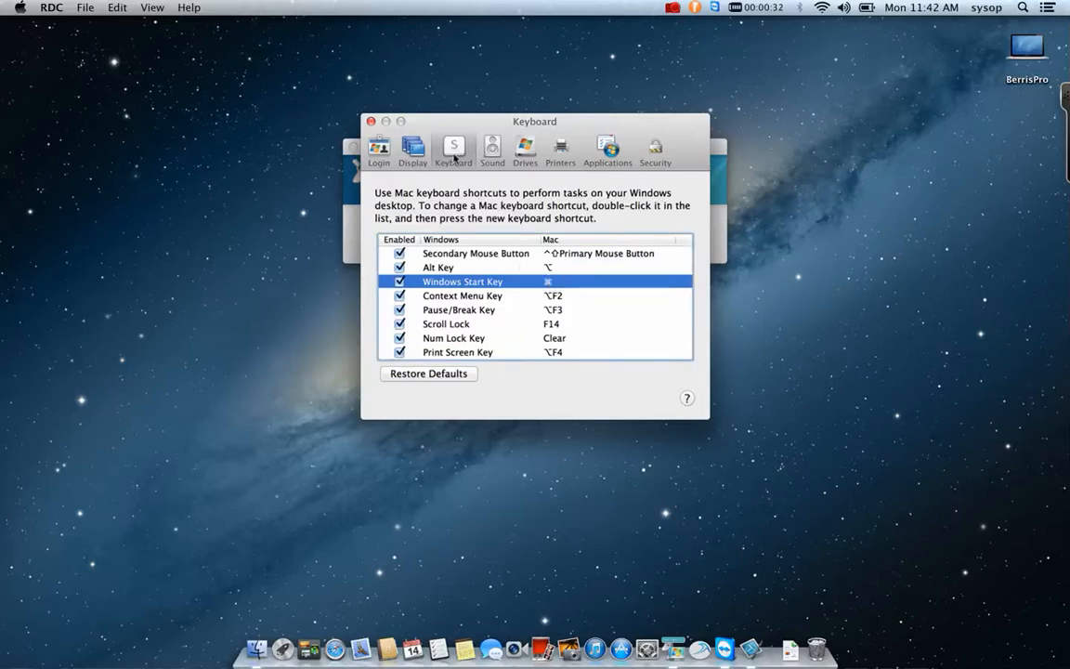
pyautogui.click(371, 121)
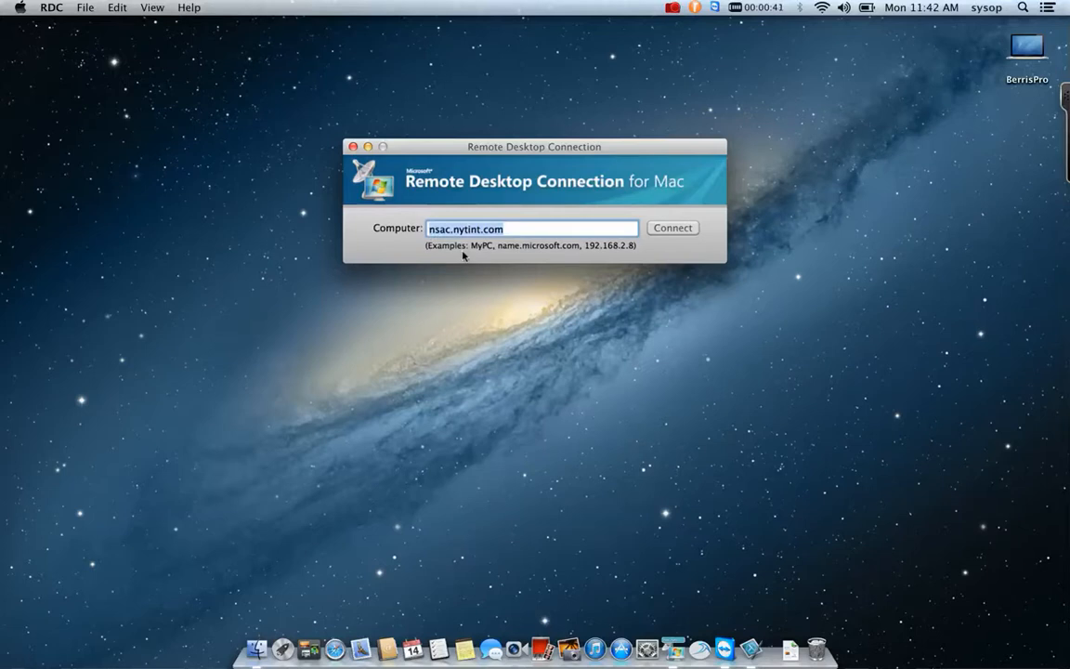
# Connect to nsac.nytint.com despite the identity warning, keeping the U.S. keyboard layout.
pyautogui.click(516, 229)
pyautogui.press('Return')
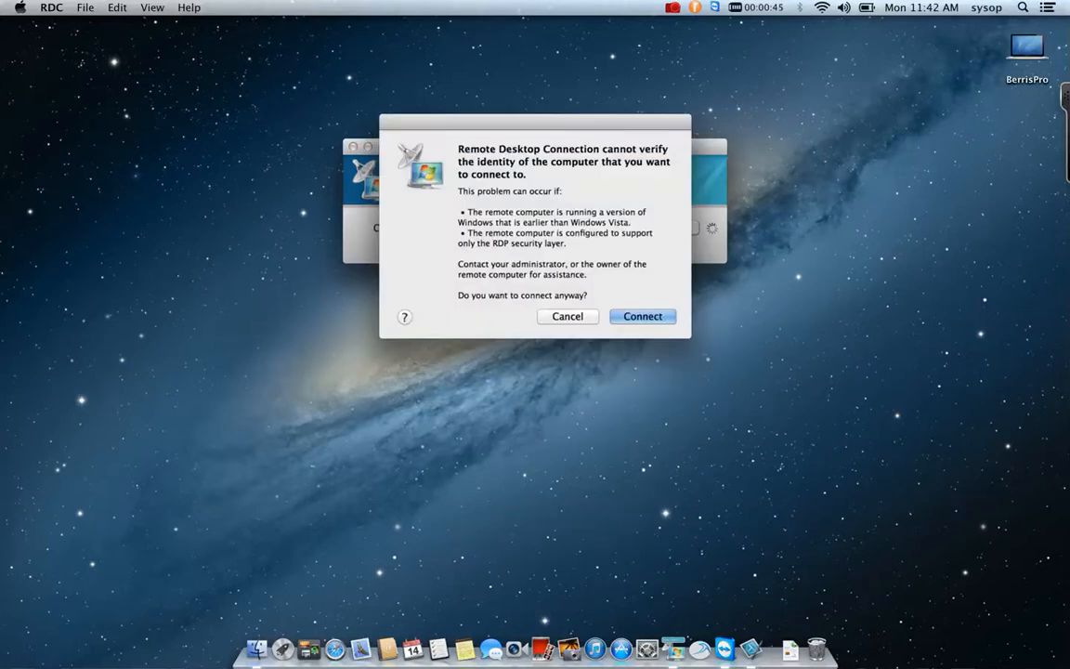
pyautogui.press('Return')
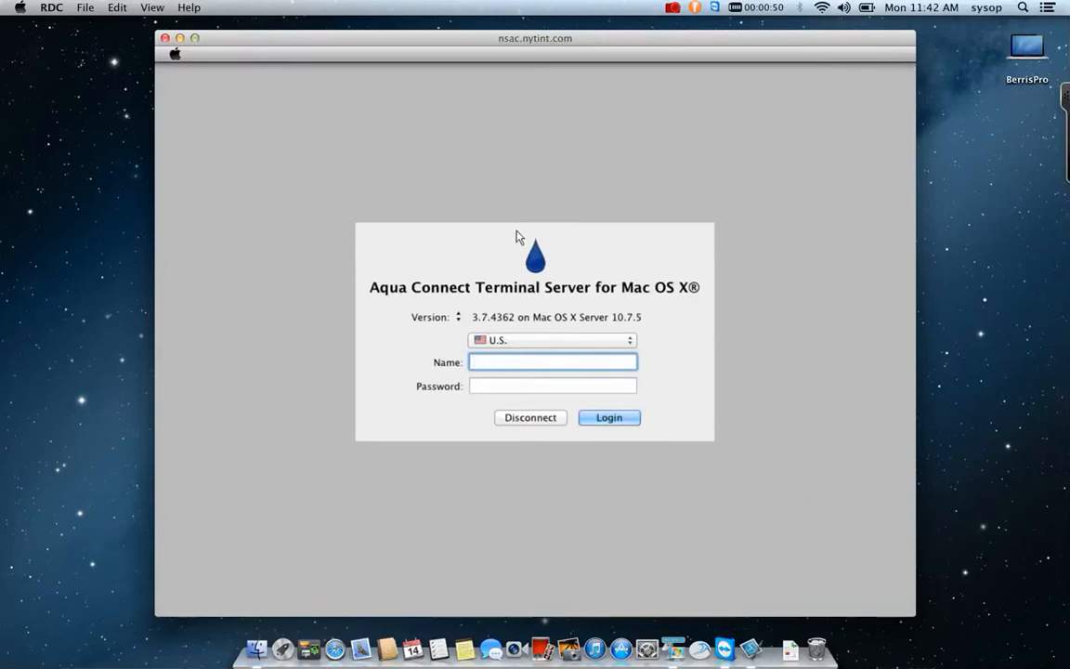
pyautogui.click(622, 343)
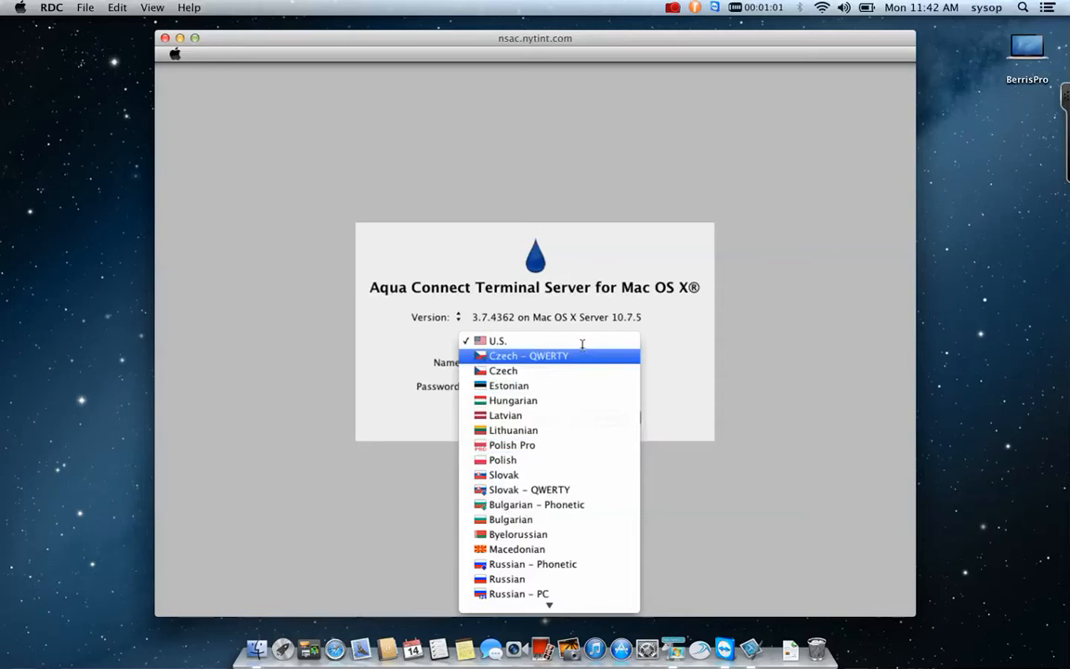
pyautogui.click(582, 341)
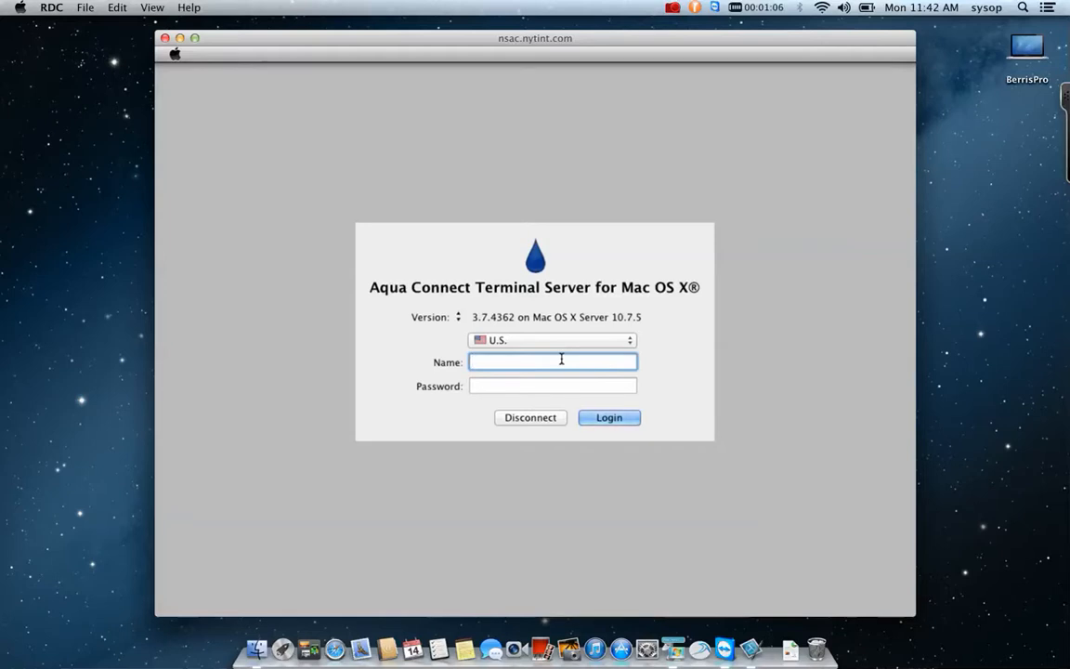
# Log into the remote Mac with the user's name and account password.
pyautogui.press('Tab')
pyautogui.write('********')
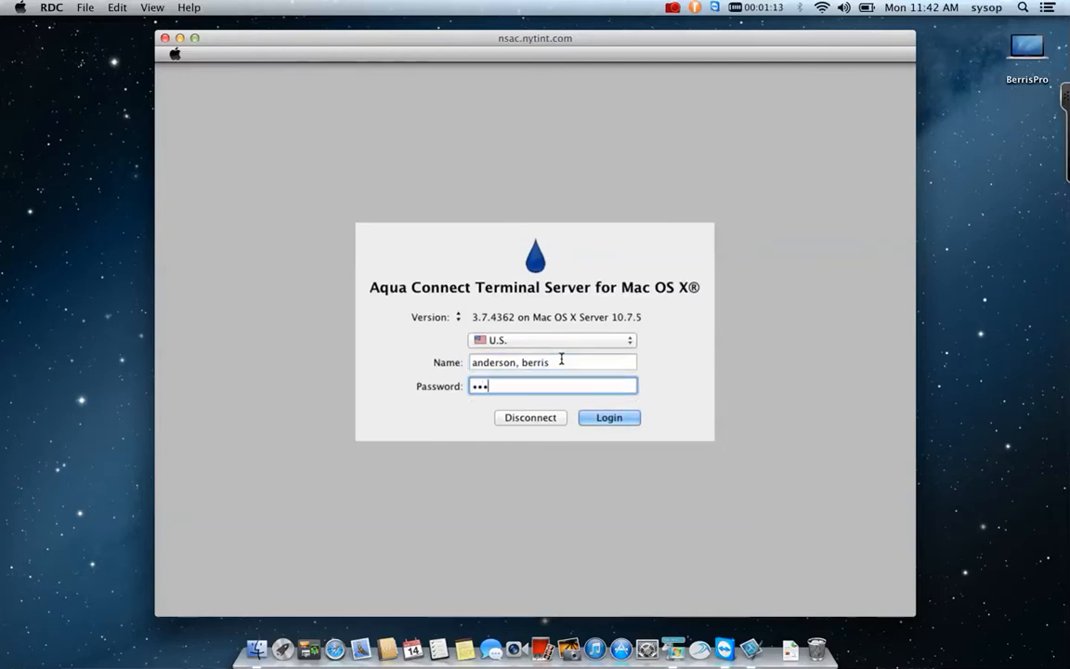
pyautogui.write('**')
pyautogui.press('Return')
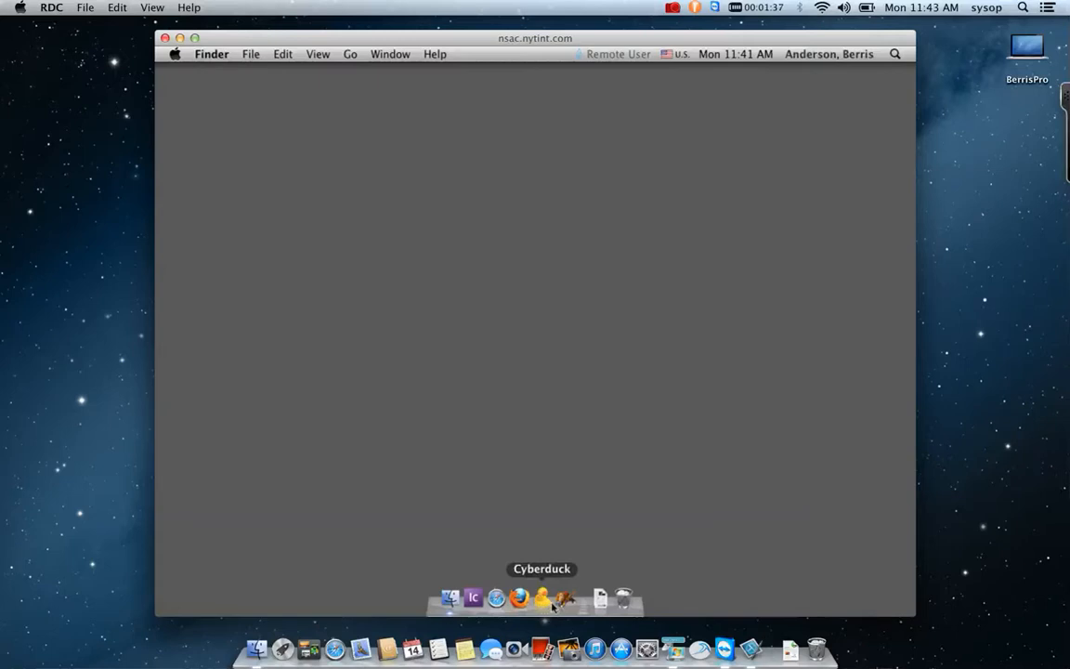
# Launch InCopy CS3 and bring up the K4 Log-In dialog via K4Edit > Log In...
pyautogui.click(473, 600)
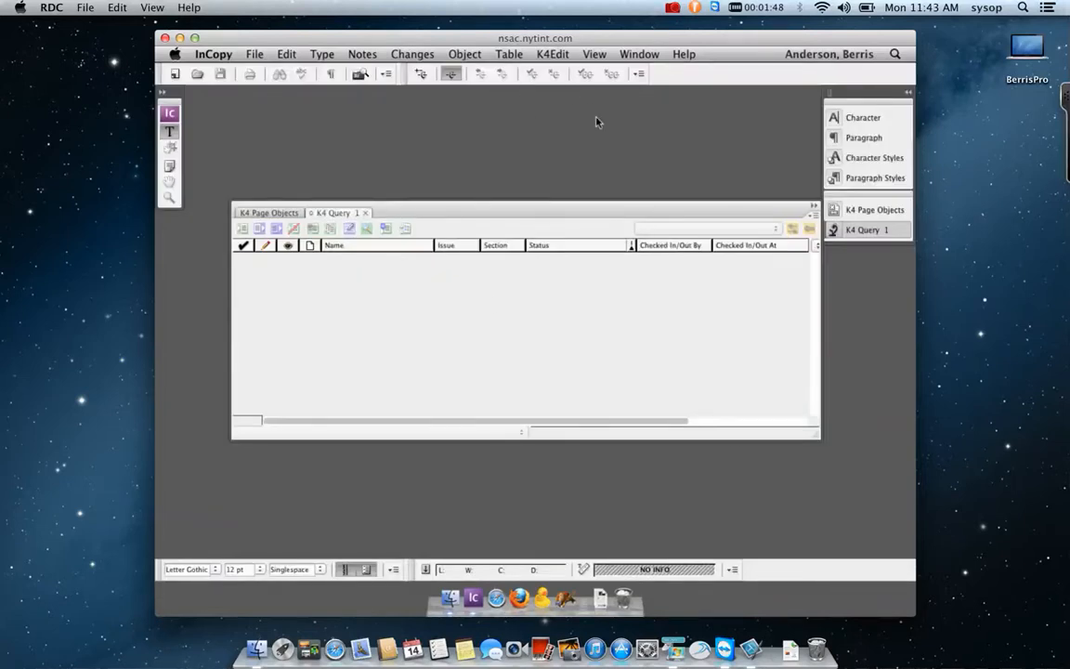
pyautogui.click(559, 57)
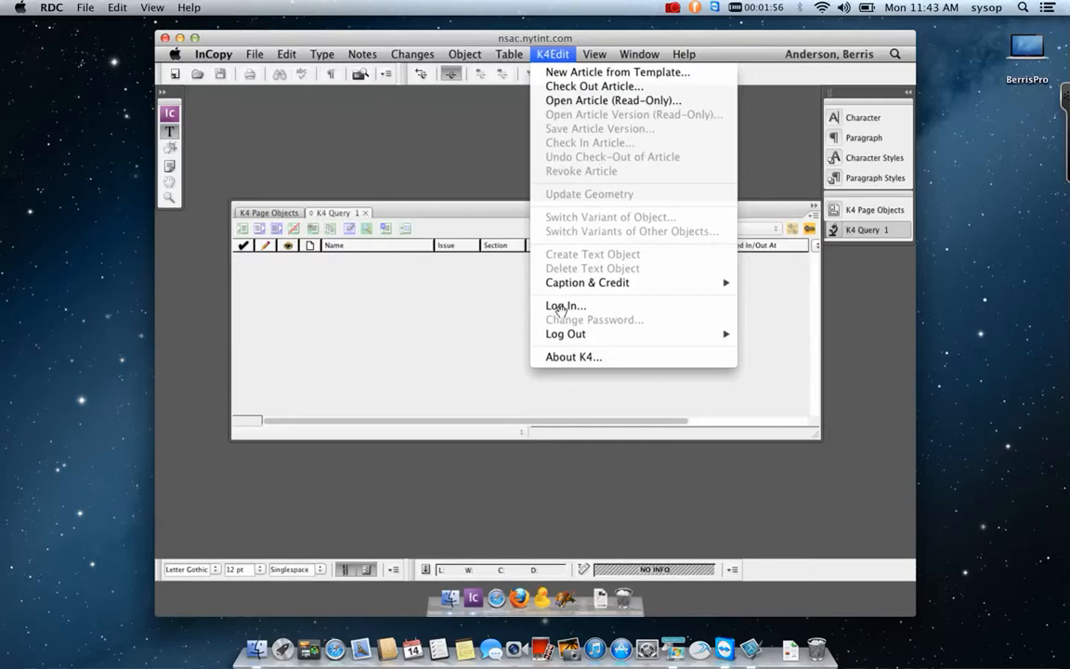
pyautogui.click(561, 307)
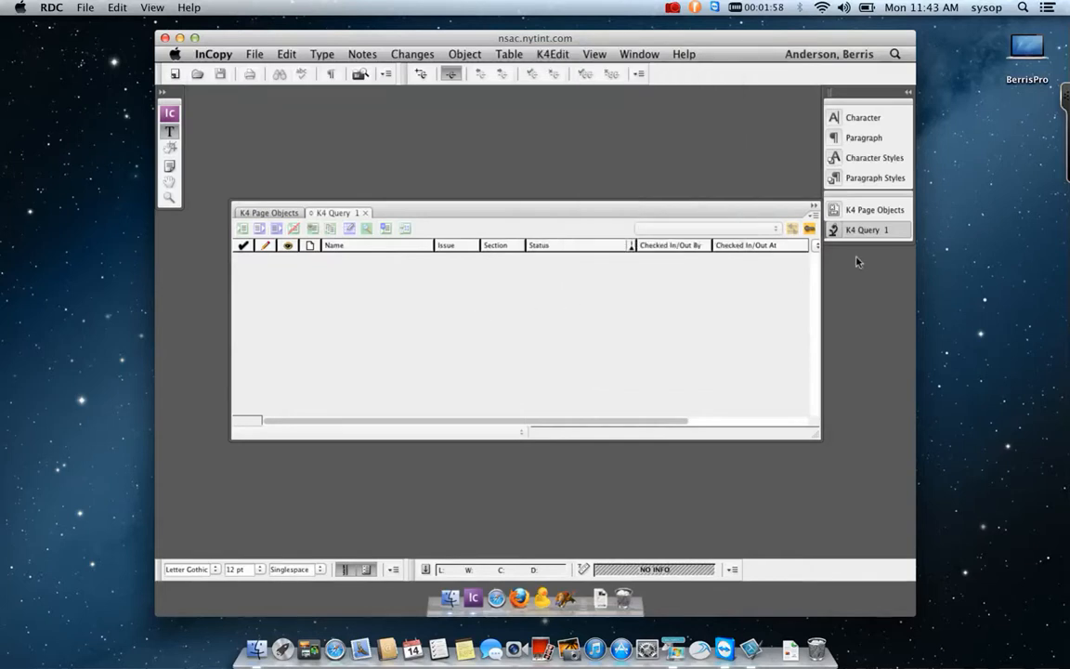
pyautogui.click(809, 229)
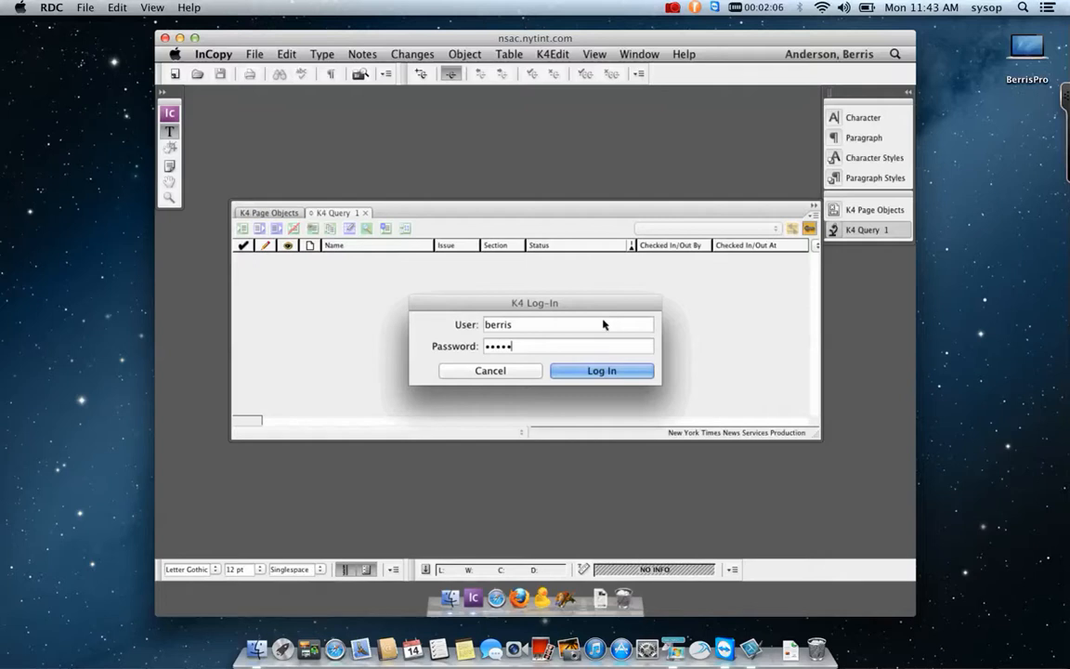
# Log in to K4, then scroll the All Articles list and select ANZ_01_refMADURA.
pyautogui.press('Return')
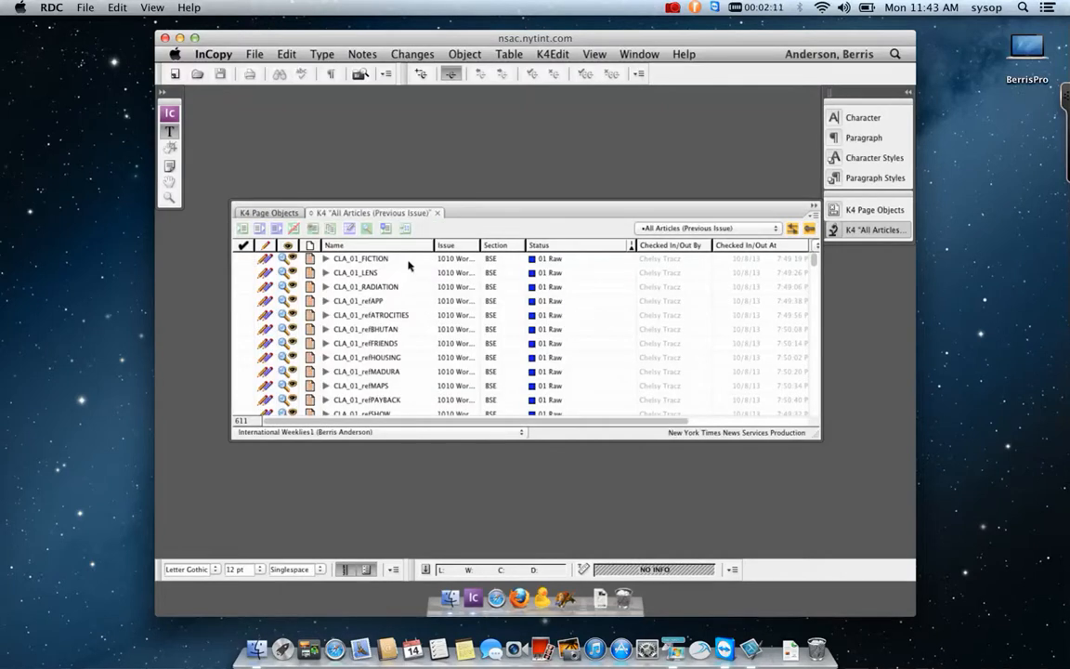
pyautogui.scroll(-3, 390, 362)
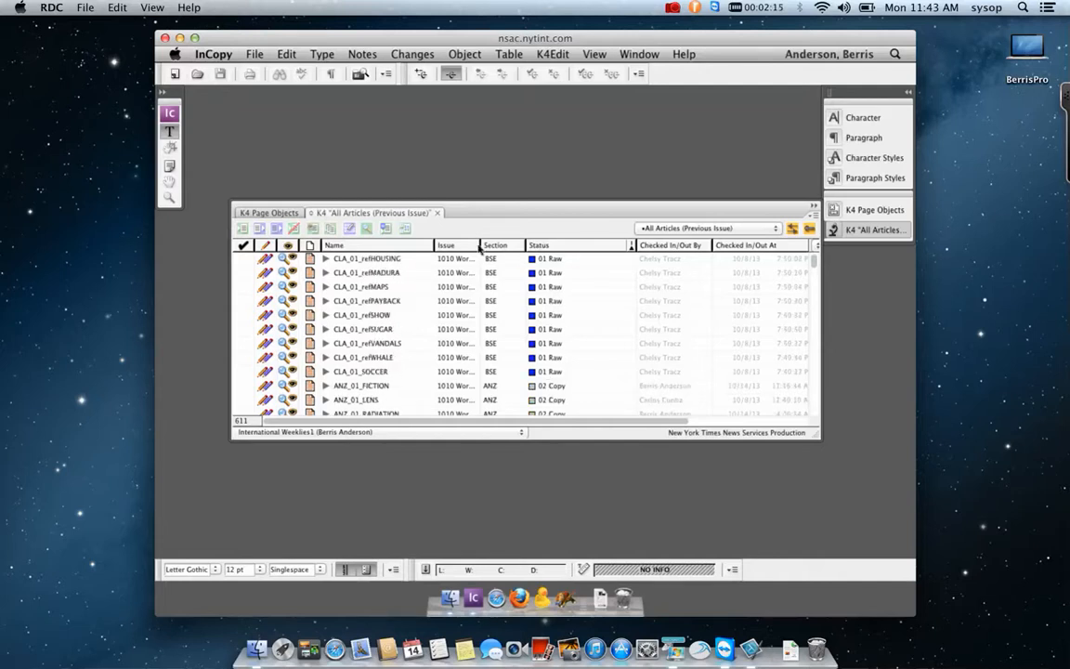
pyautogui.scroll(-3, 451, 341)
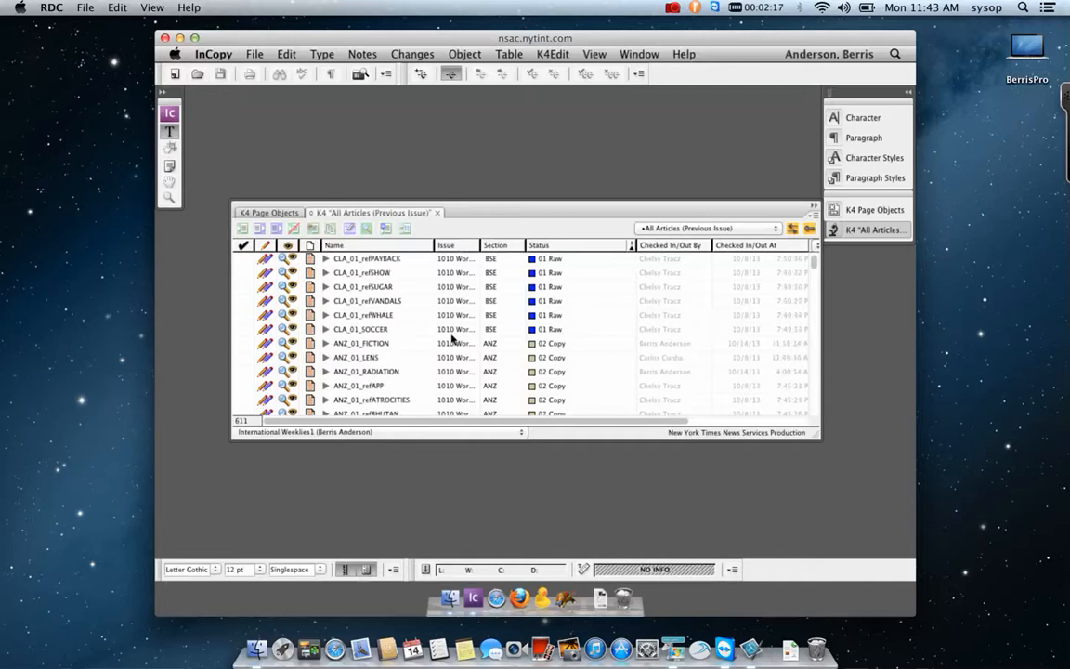
pyautogui.scroll(-3, 452, 340)
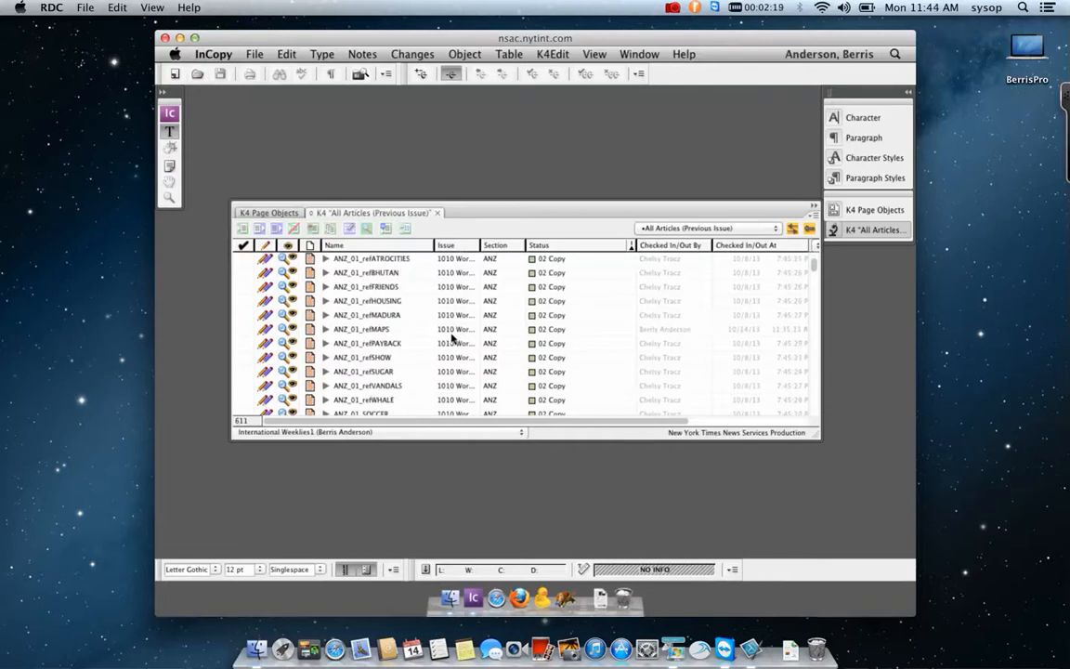
pyautogui.click(313, 320)
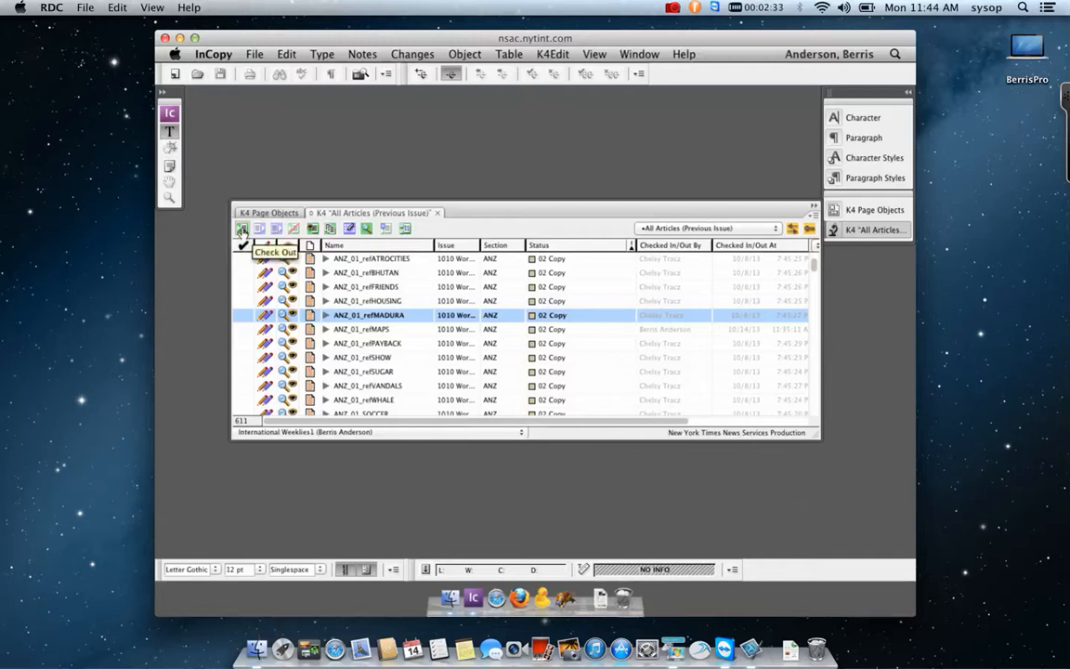
# Check out ANZ_01_refMADURA, dismiss the Missing Fonts warning, and collapse the K4 panel to show the story.
pyautogui.click(240, 229)
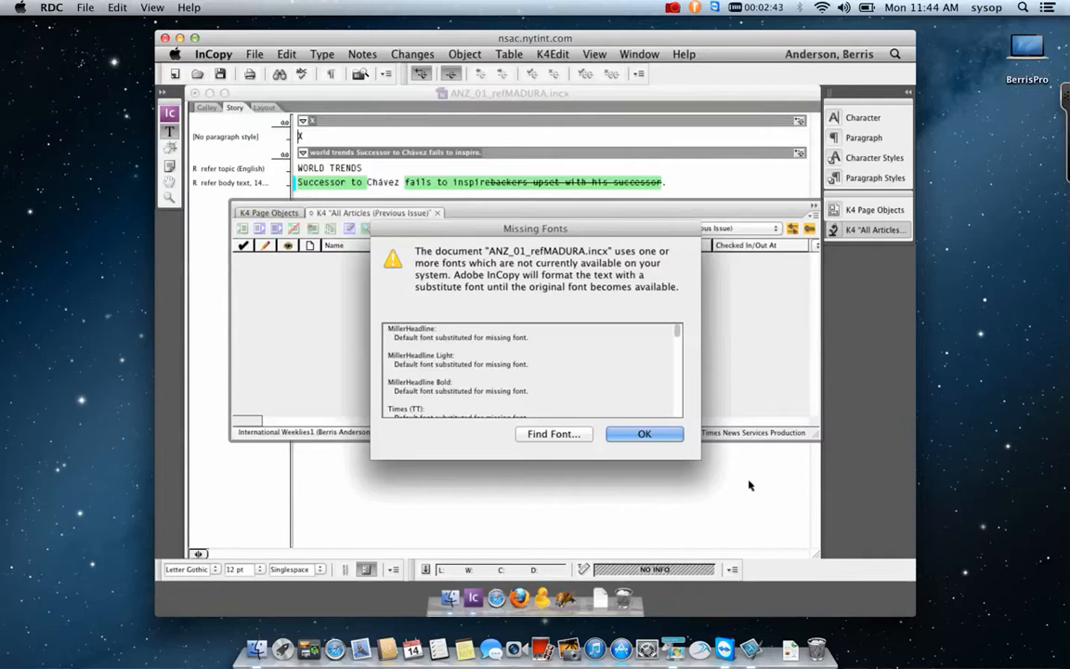
pyautogui.click(640, 434)
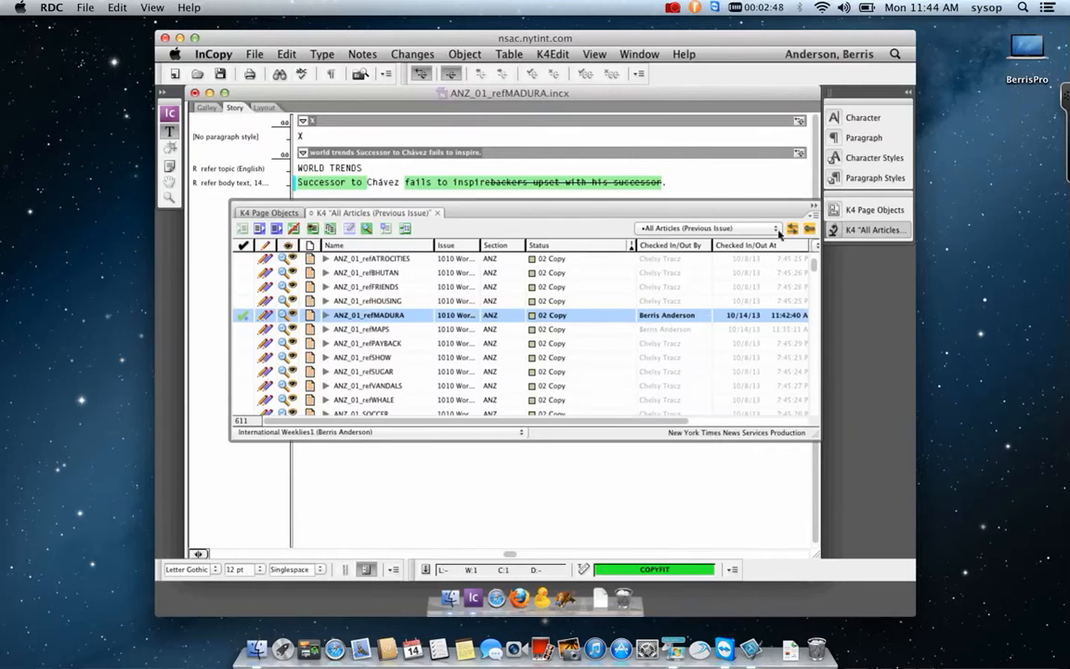
pyautogui.click(814, 204)
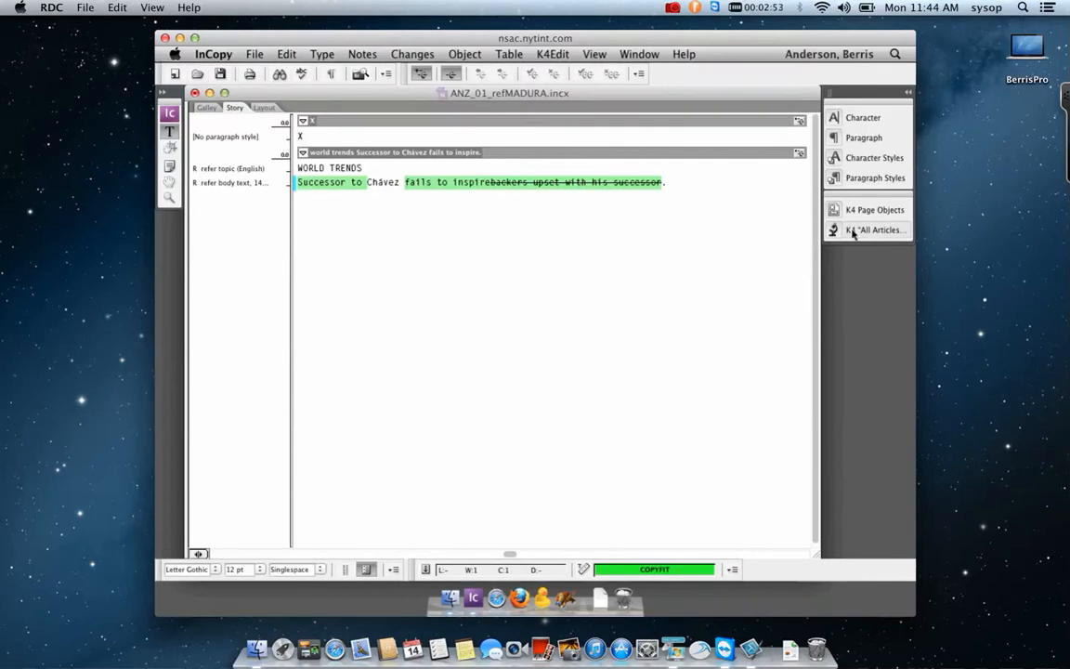
pyautogui.click(825, 229)
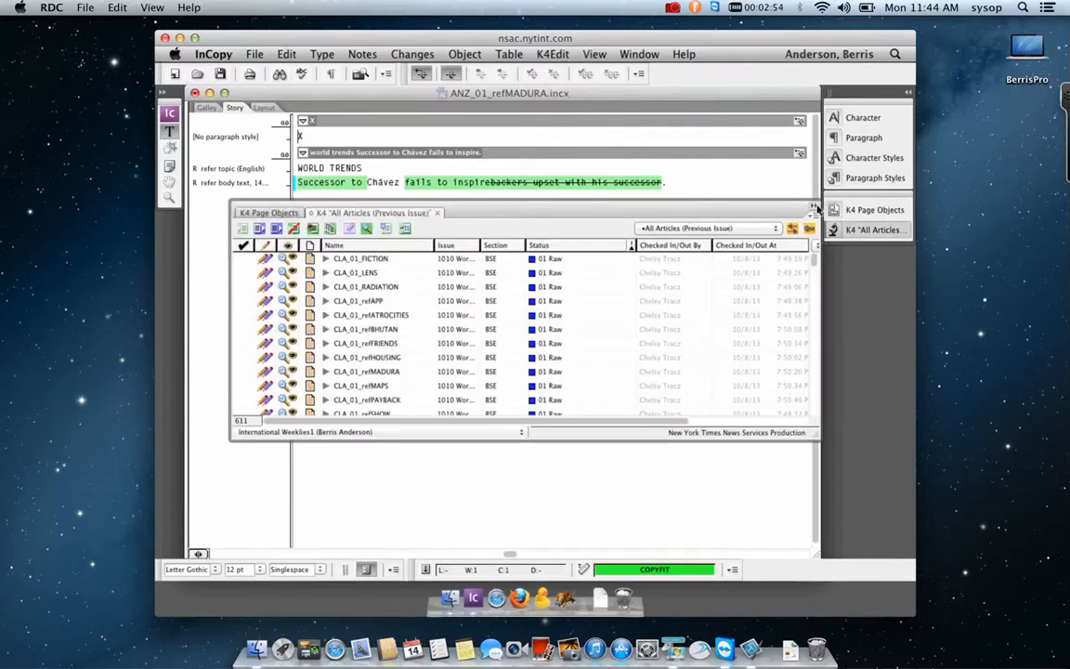
pyautogui.click(814, 206)
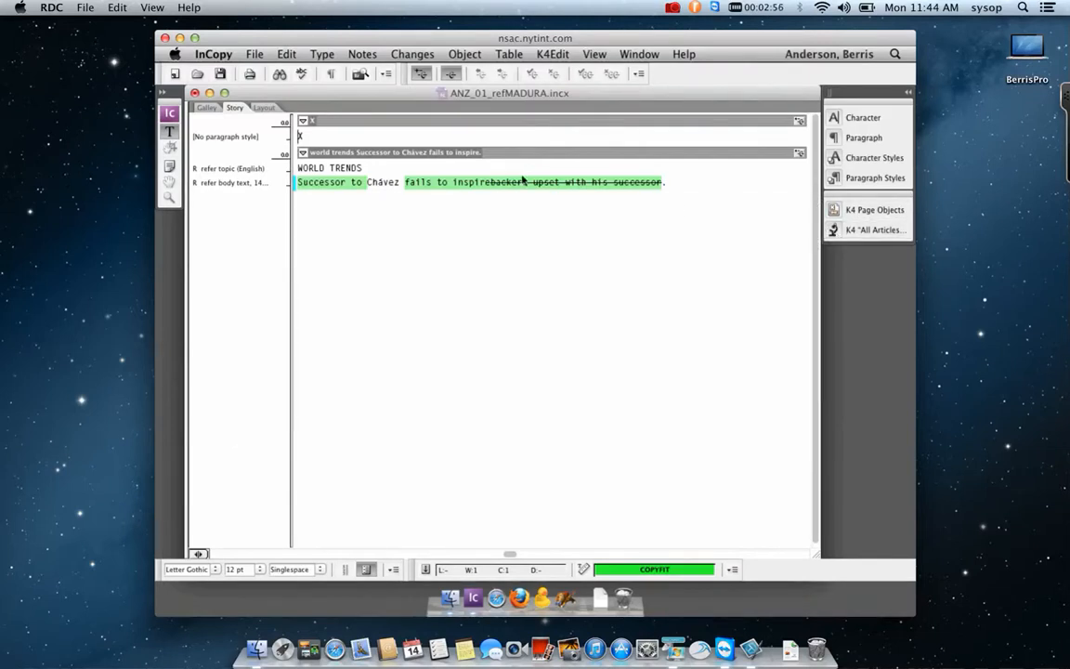
pyautogui.click(208, 108)
pyautogui.click(234, 108)
pyautogui.click(272, 110)
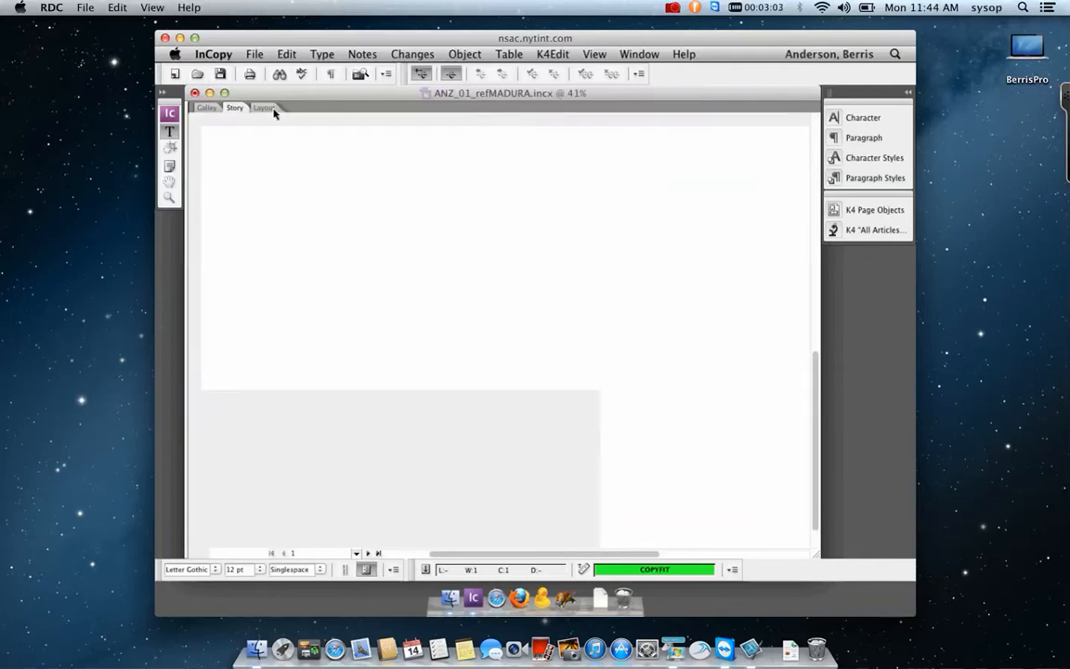
pyautogui.click(169, 197)
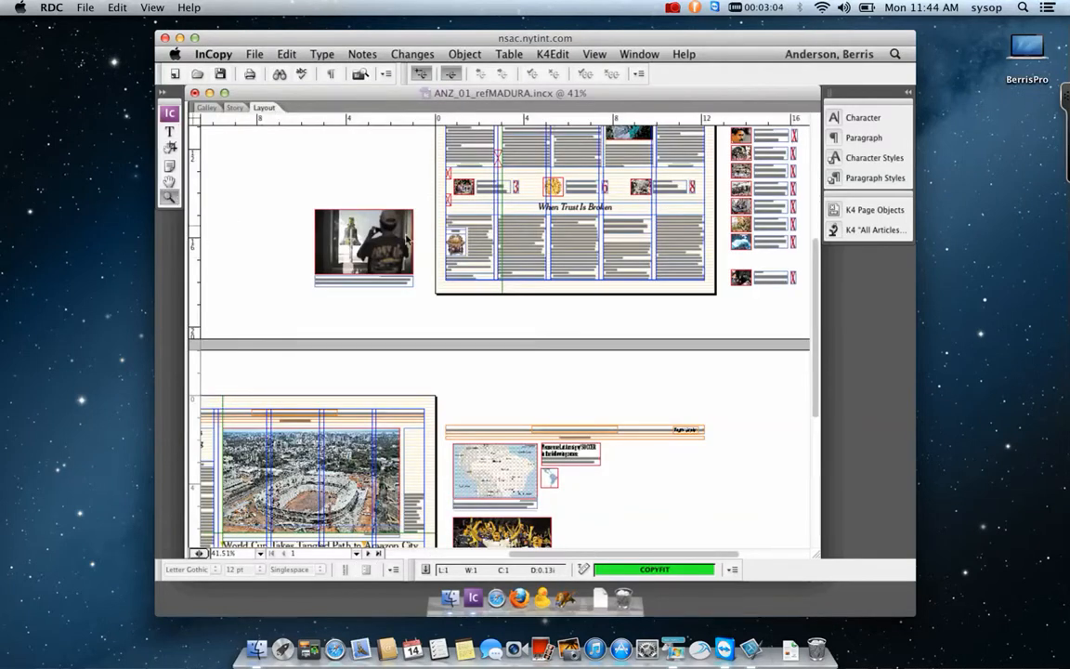
pyautogui.moveTo(412, 175); pyautogui.dragTo(637, 326)
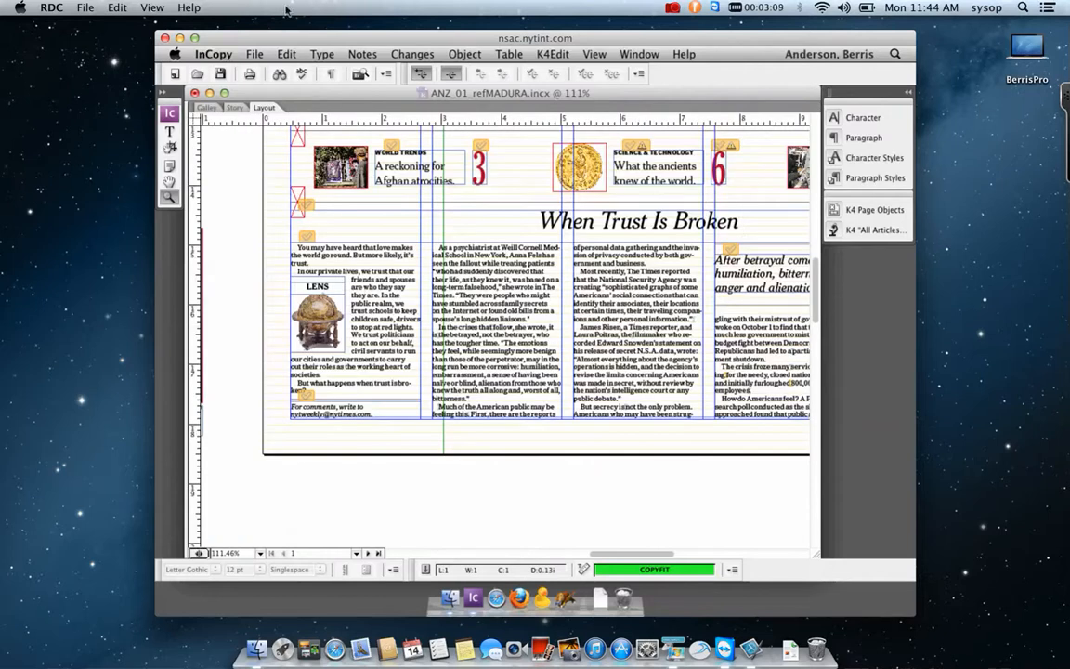
pyautogui.click(207, 108)
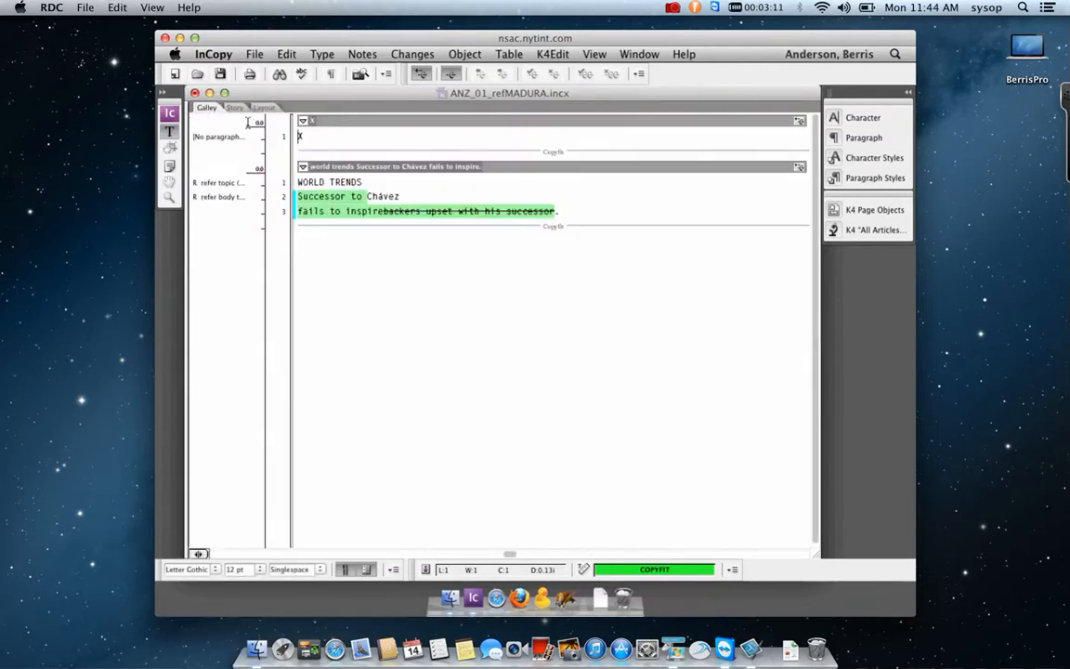
pyautogui.click(235, 108)
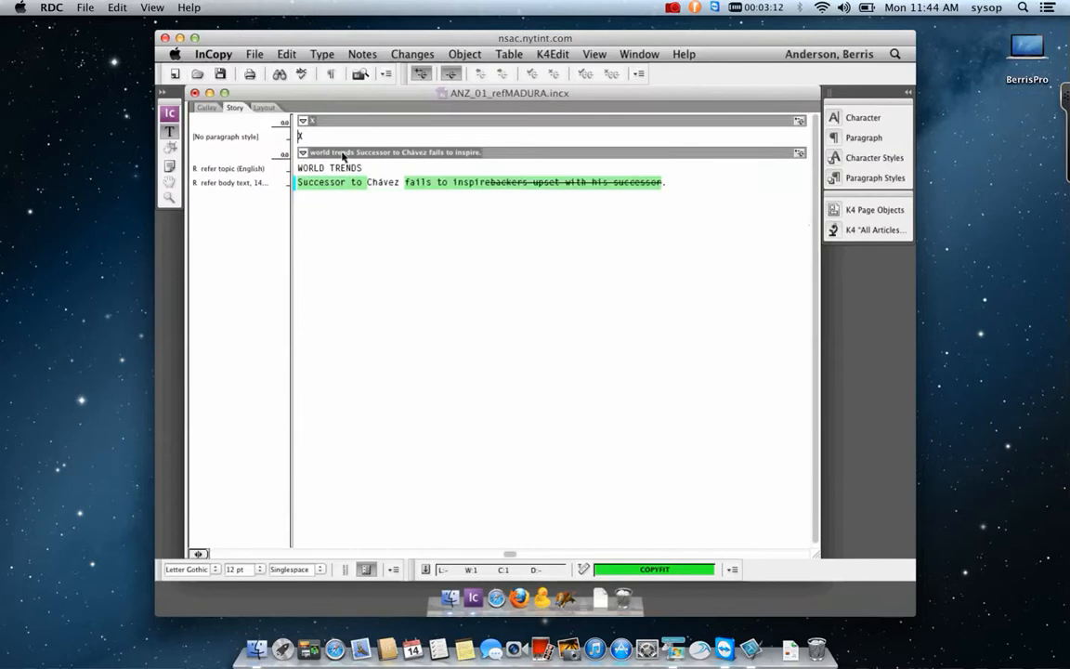
# Check ANZ_01_refMADURA in from the K4 All Articles panel, keeping its status at 02 Copy.
pyautogui.click(834, 231)
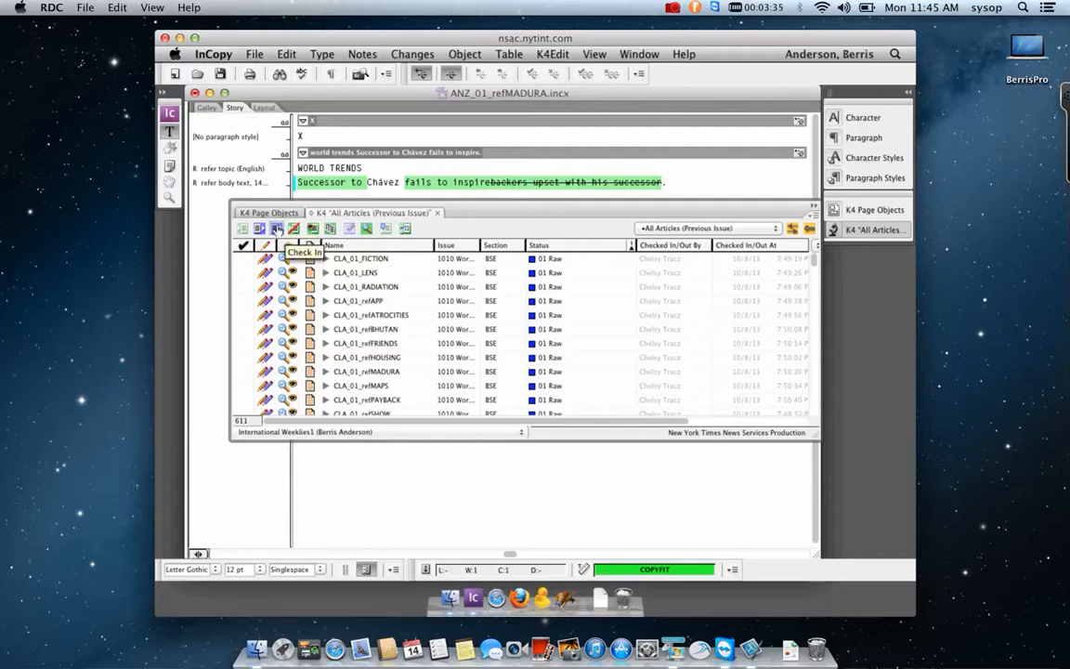
pyautogui.click(277, 229)
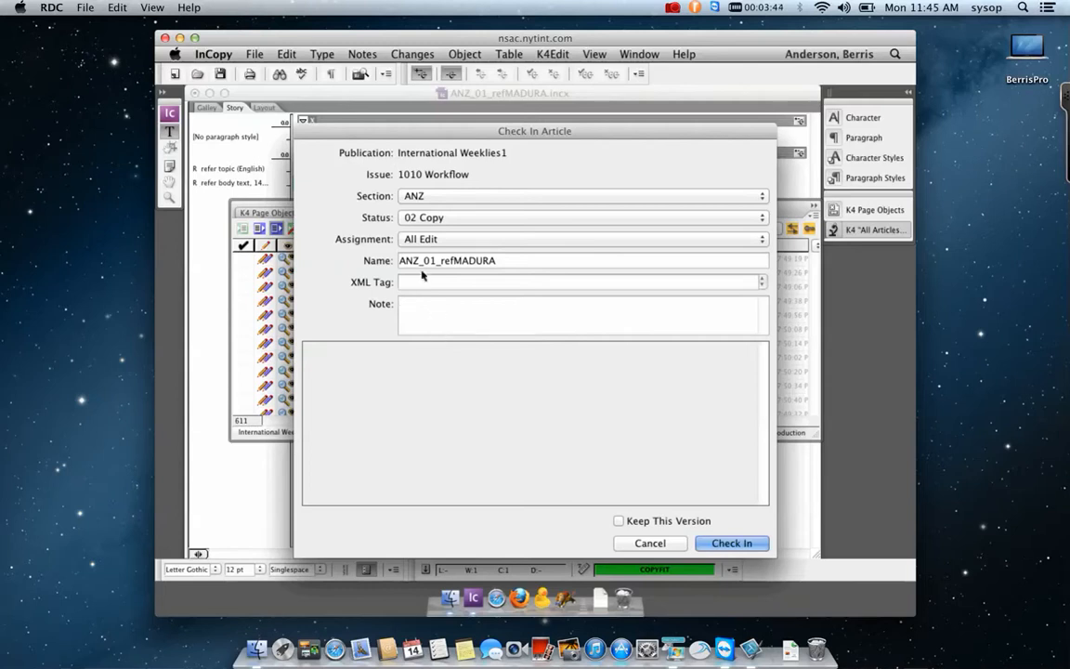
pyautogui.click(487, 219)
pyautogui.click(506, 259)
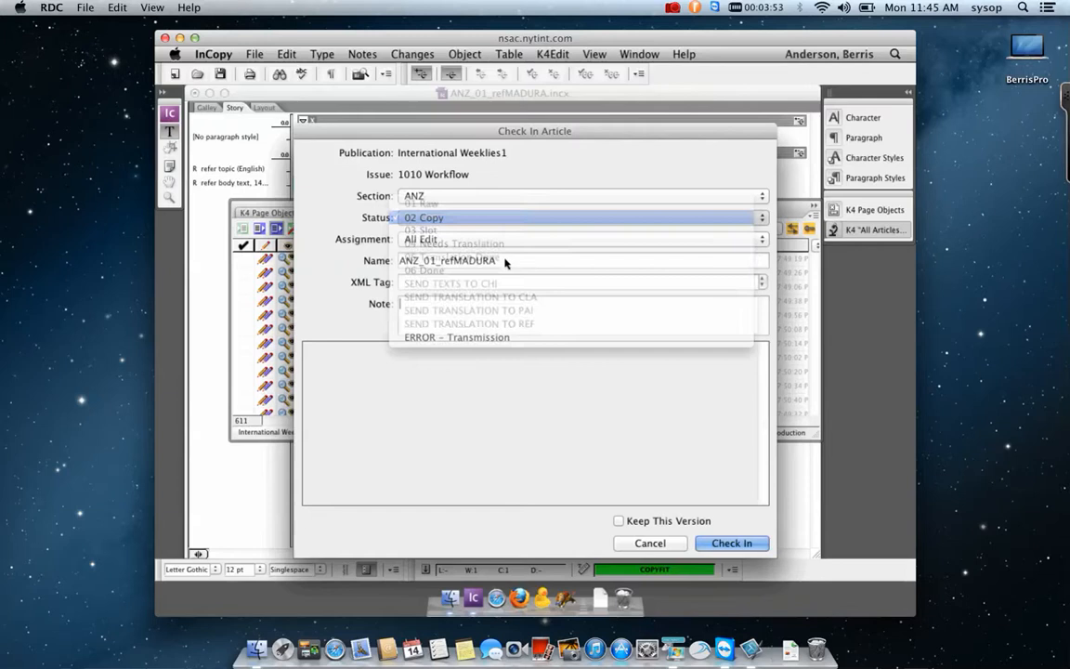
pyautogui.click(503, 219)
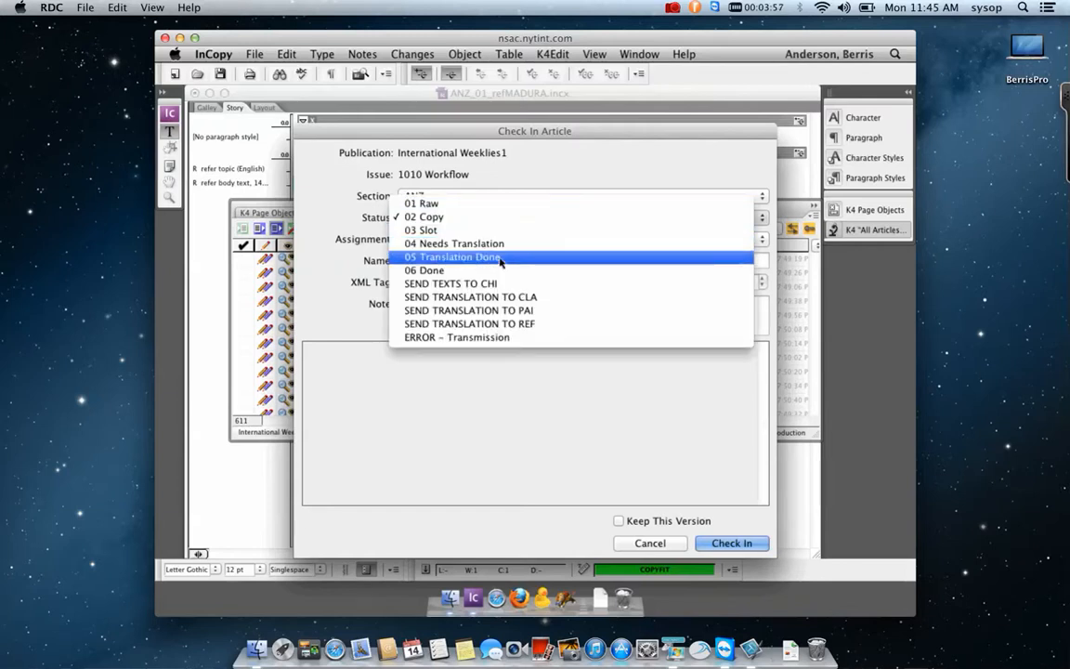
pyautogui.click(491, 219)
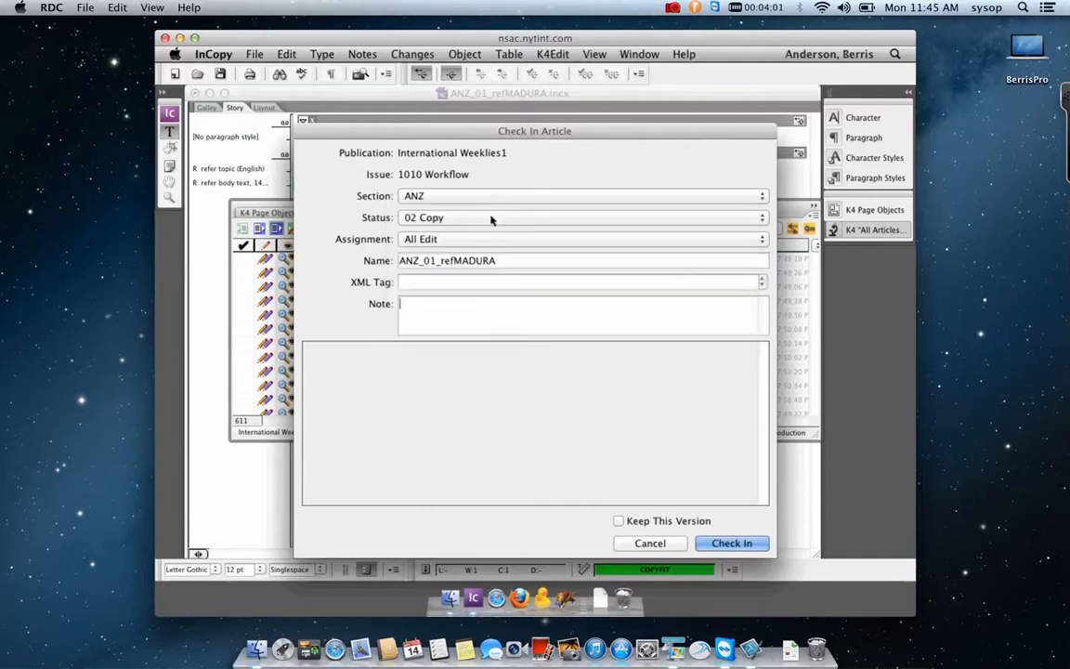
pyautogui.click(739, 544)
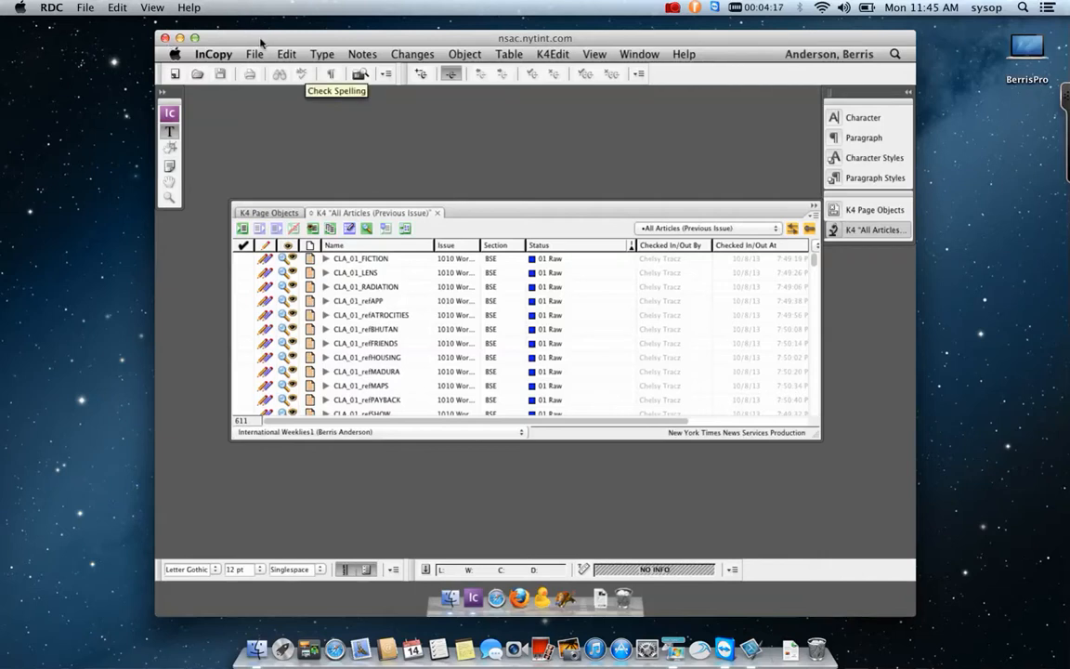
# Log out of the remote Mac via Apple menu > Log Out and confirm.
pyautogui.click(177, 55)
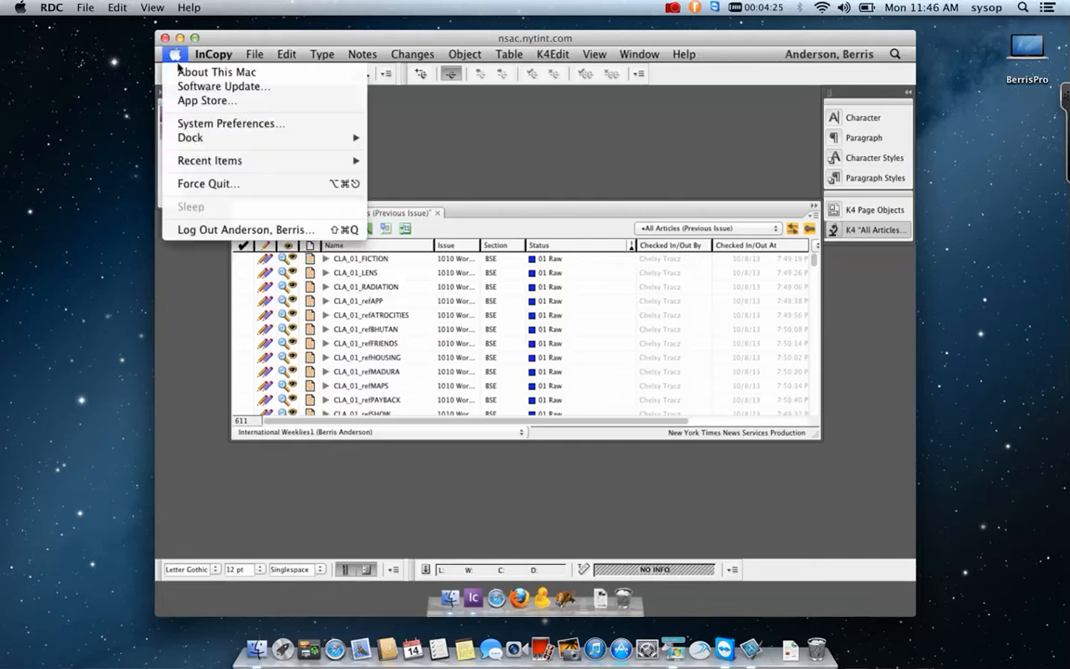
pyautogui.click(195, 231)
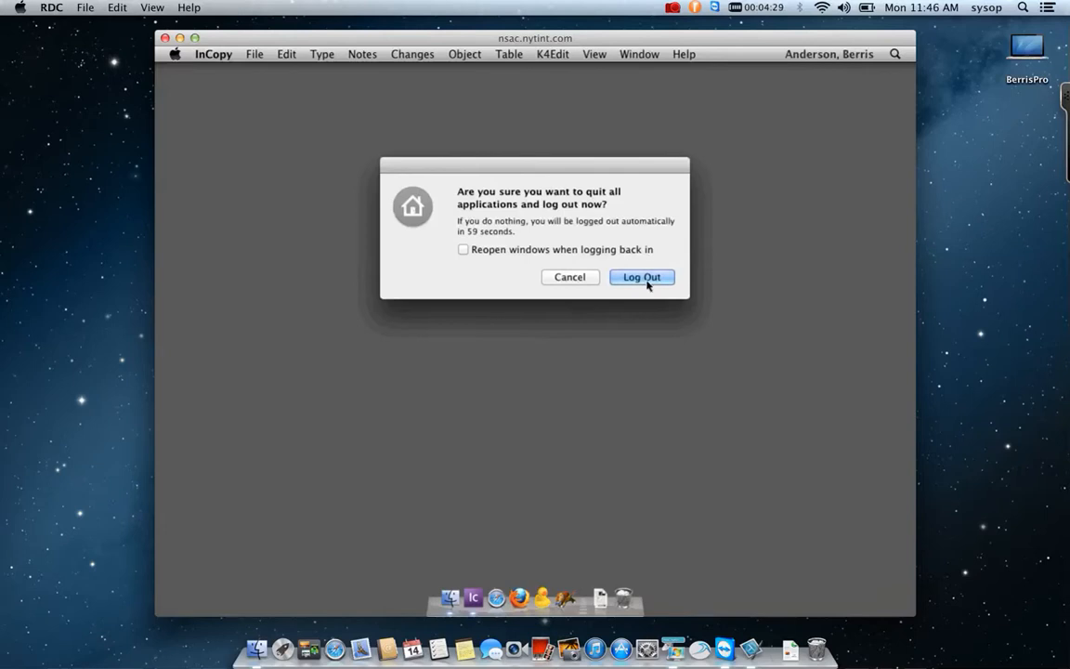
pyautogui.click(645, 281)
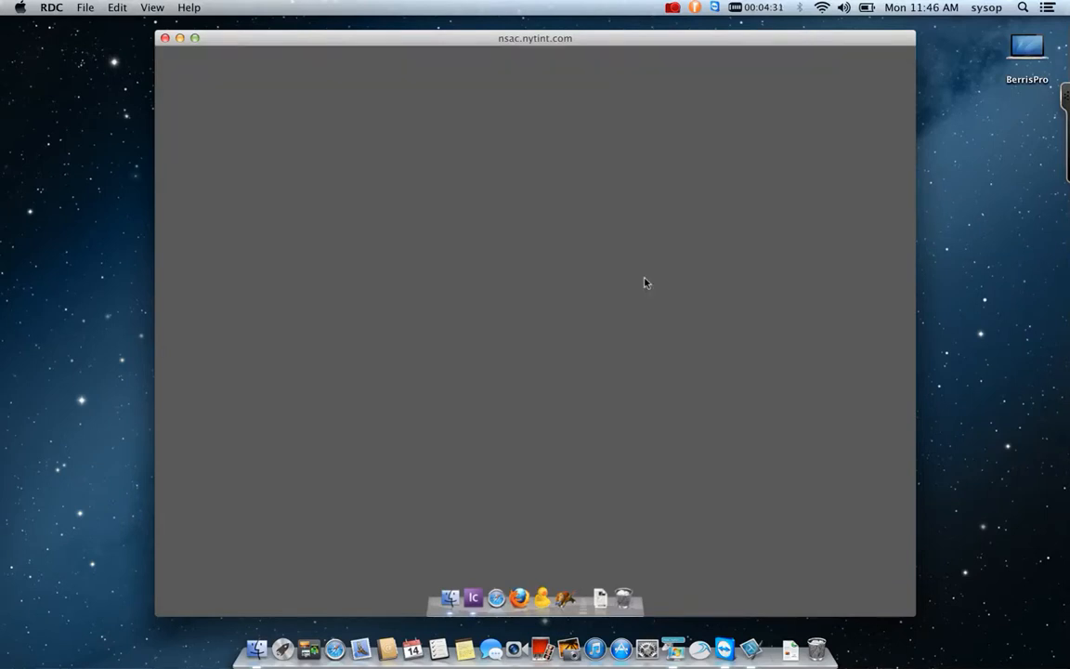